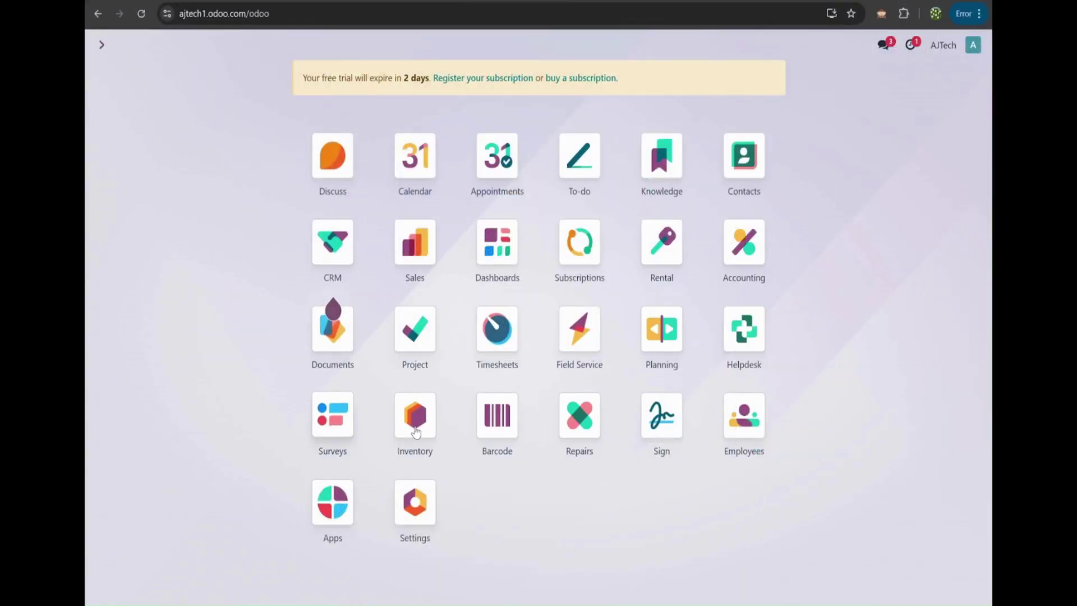
# Check that Units of Measure & Packagings is enabled in the Inventory settings and save the settings
pyautogui.click(505, 476)
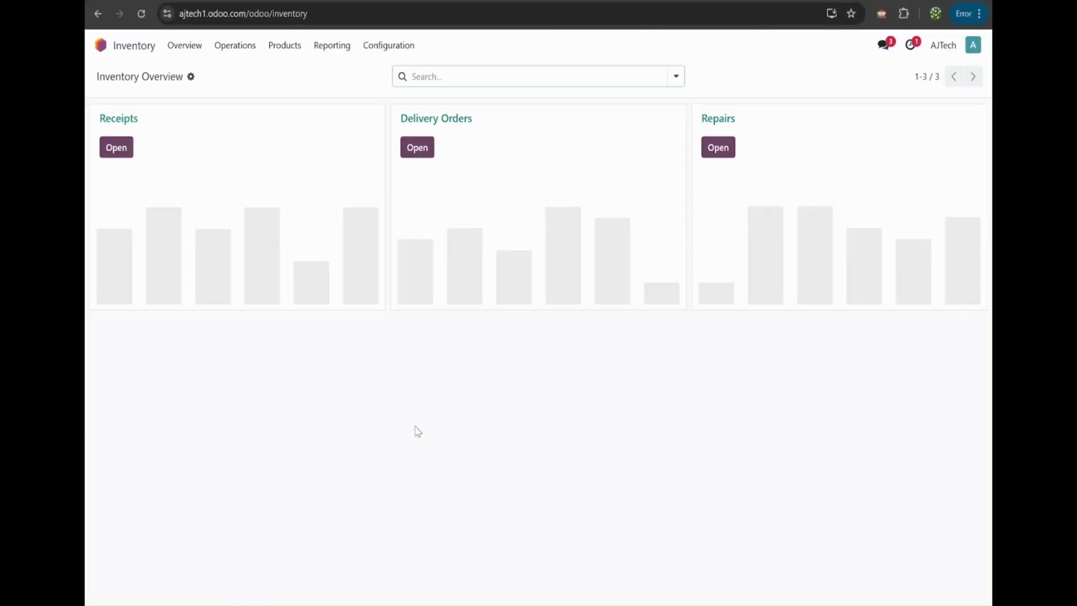
pyautogui.click(391, 50)
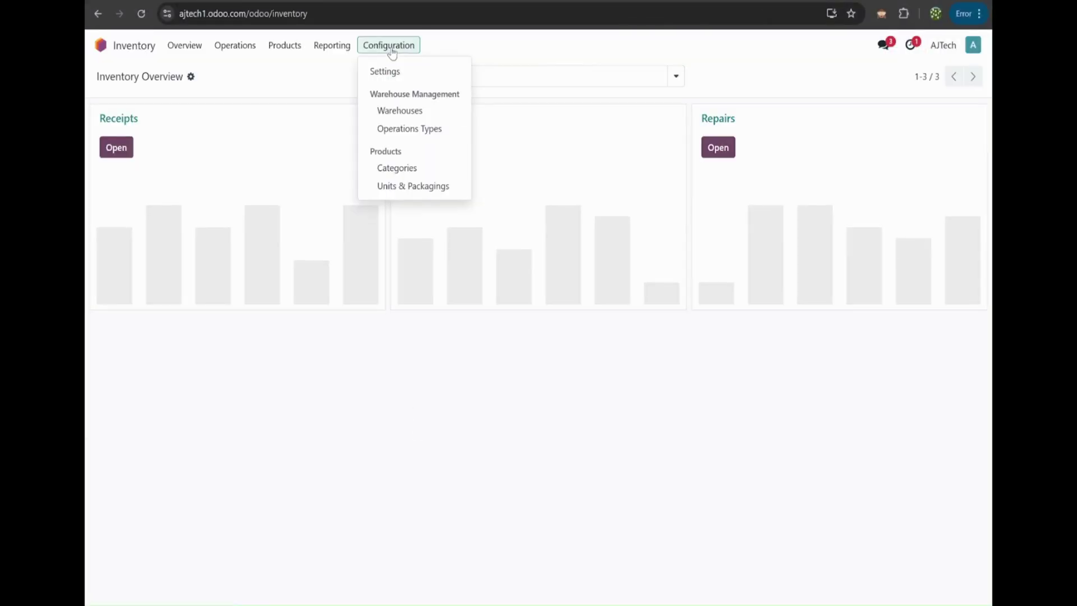
pyautogui.click(392, 73)
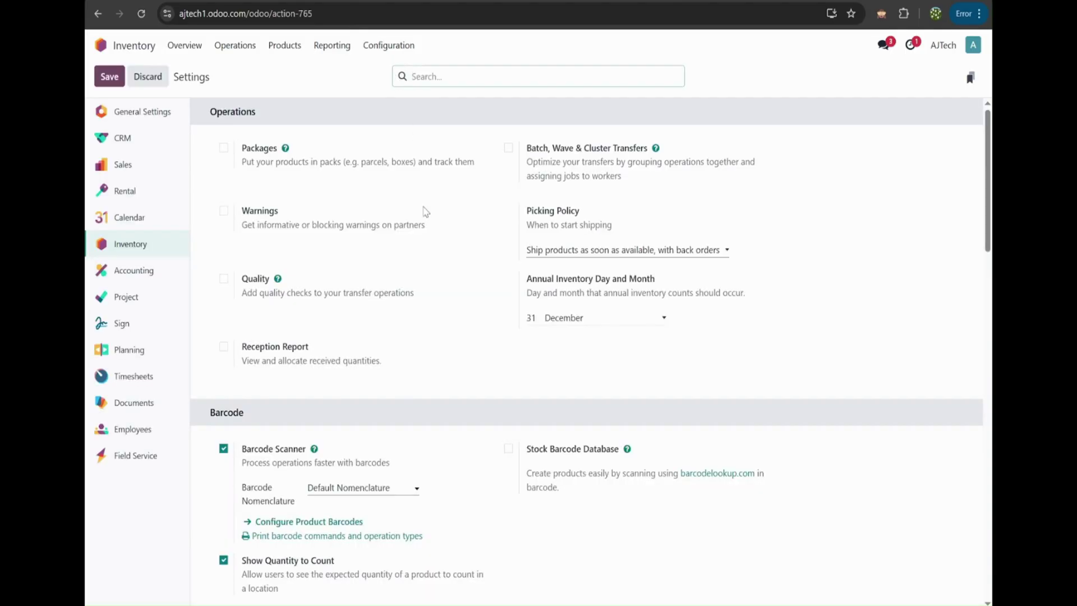
pyautogui.scroll(-9, 423, 216)
pyautogui.scroll(-7, 422, 219)
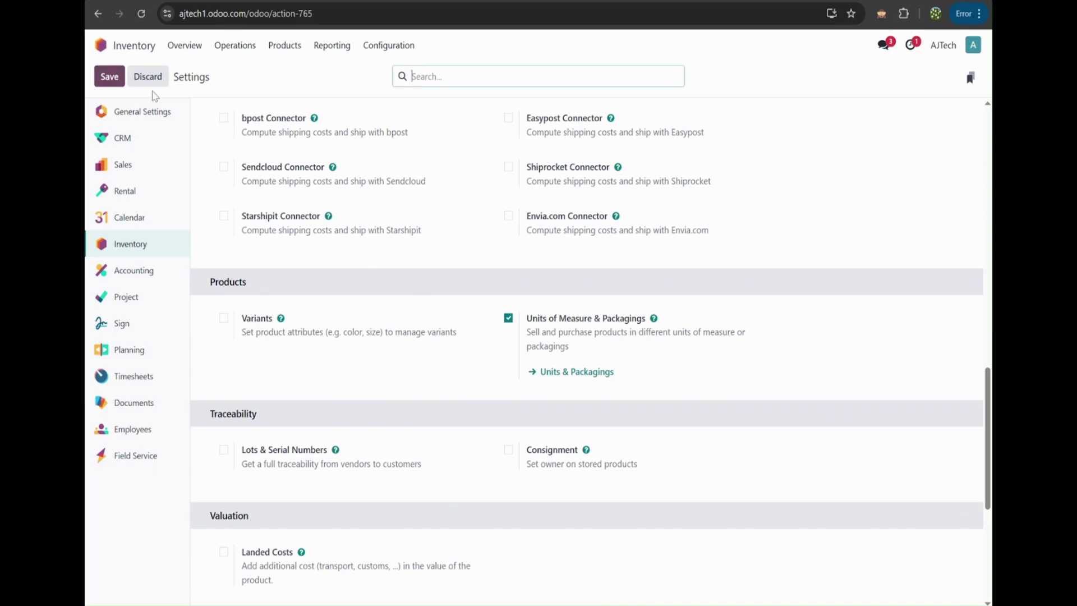
pyautogui.click(110, 76)
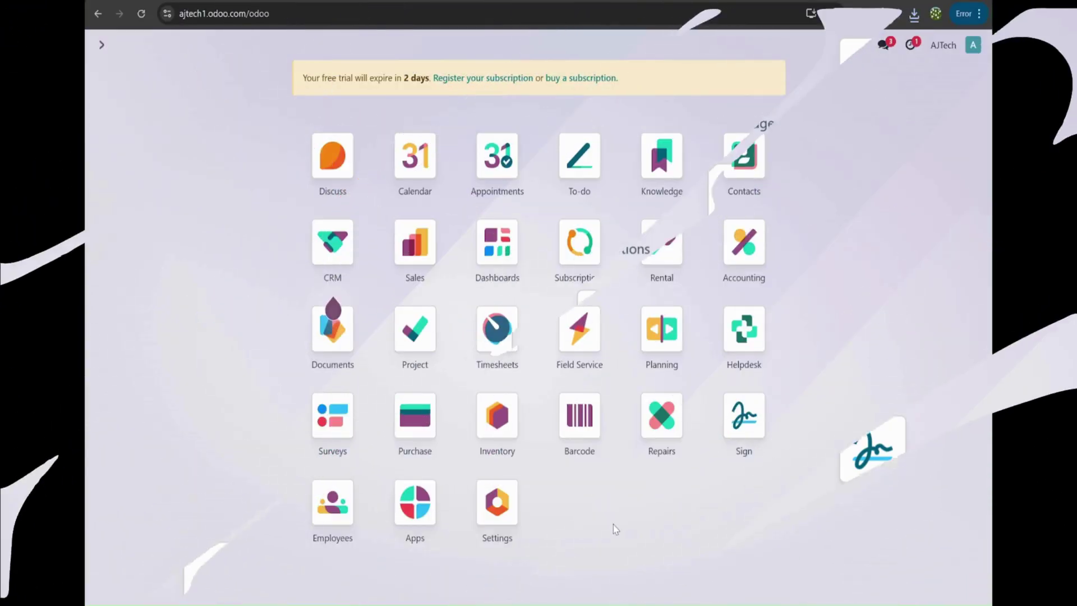
# Review the Units & Packagings list in Inventory and the fields of a blank unit record, discarding the blank record
pyautogui.click(496, 421)
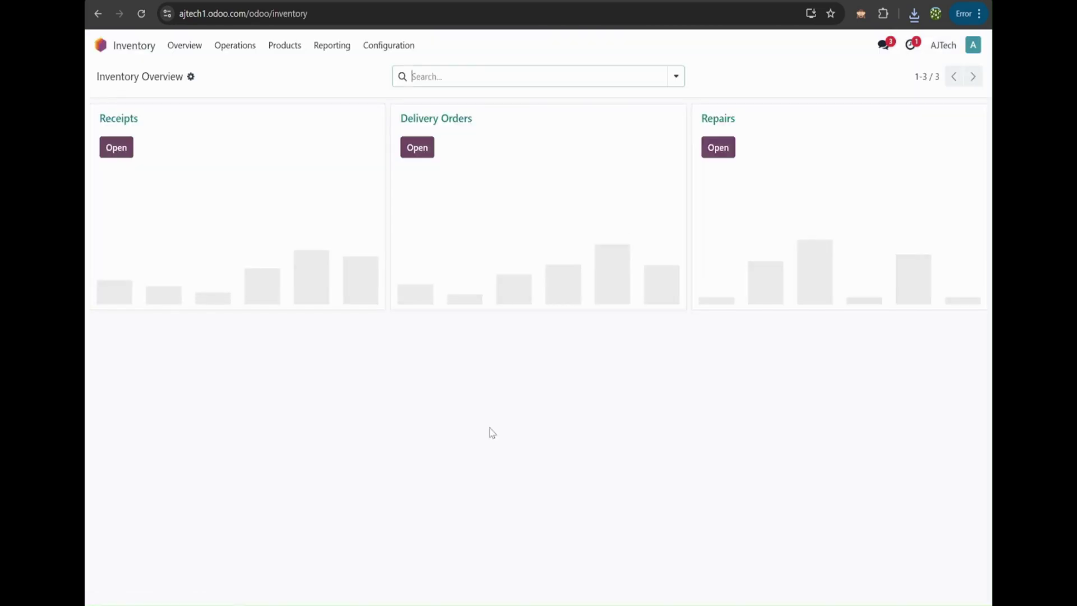
pyautogui.click(392, 47)
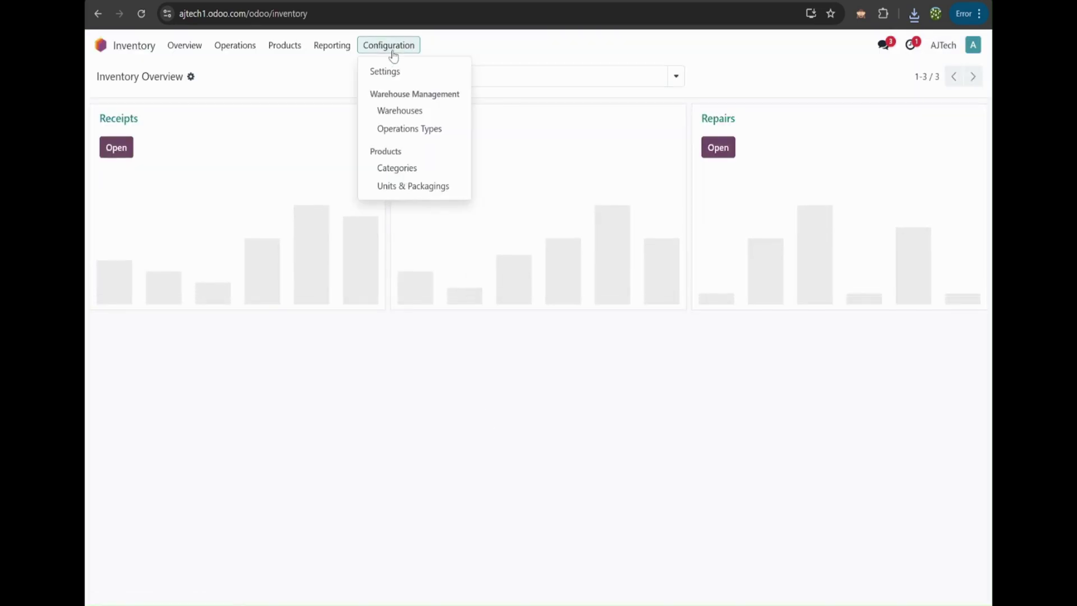
pyautogui.click(401, 187)
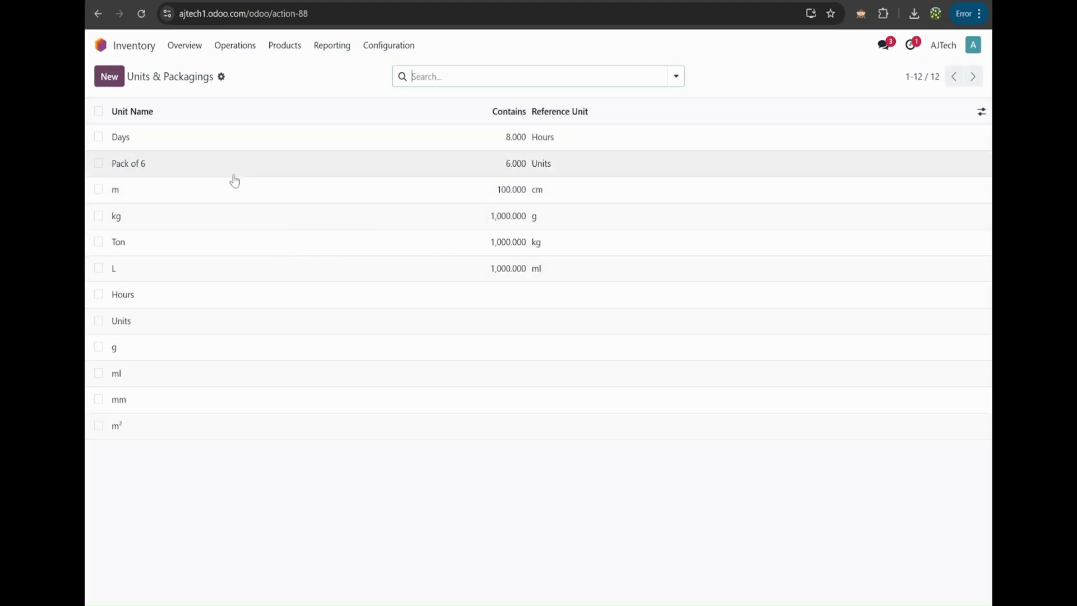
pyautogui.click(109, 77)
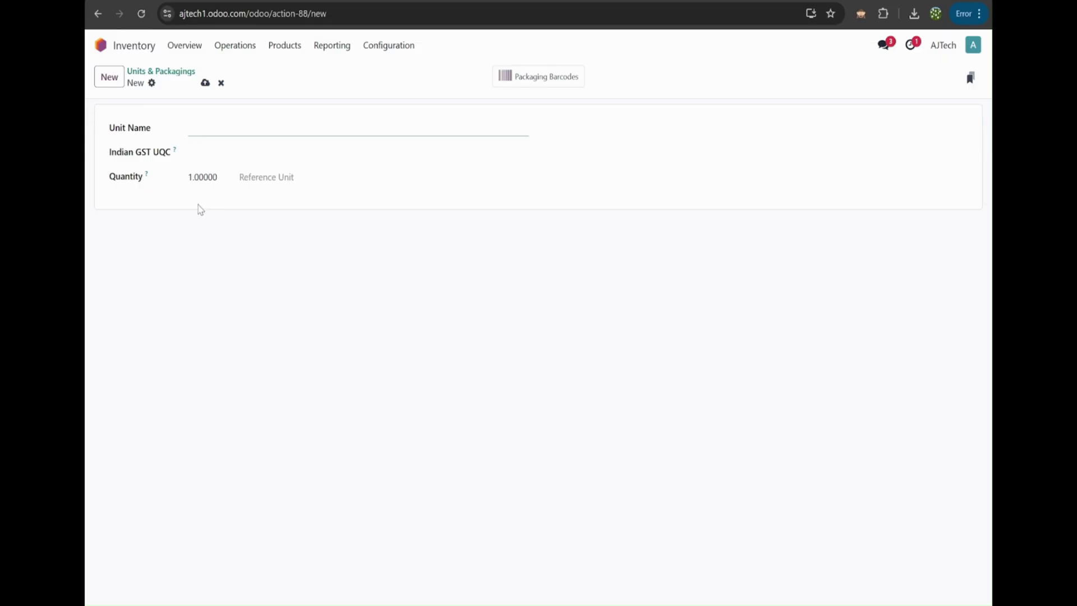
pyautogui.click(221, 83)
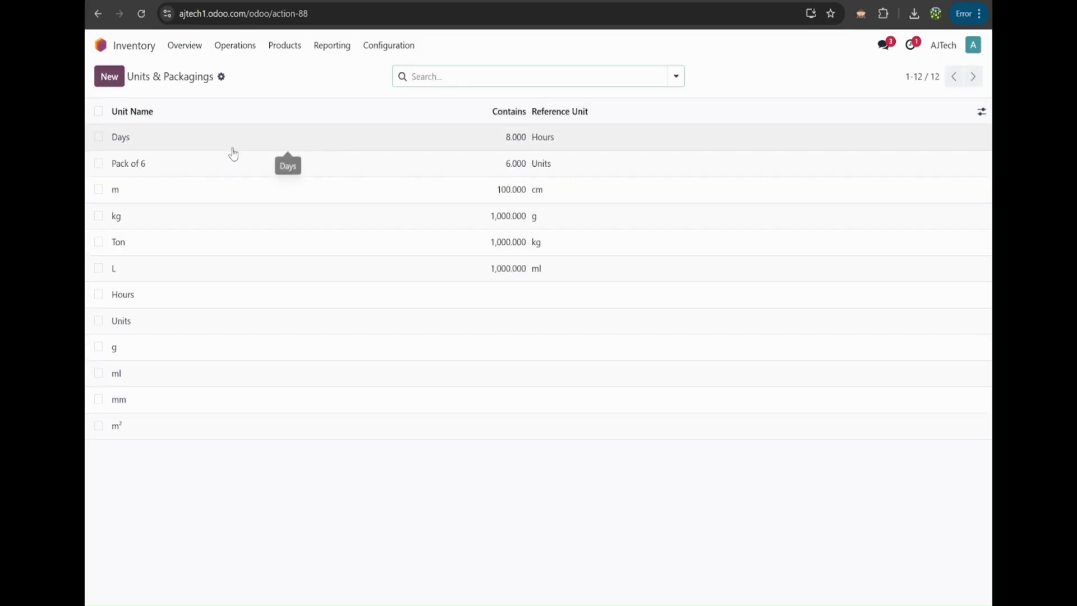
# Start a new product in Inventory and view the units selectable for its sales price
pyautogui.click(281, 46)
pyautogui.click(278, 73)
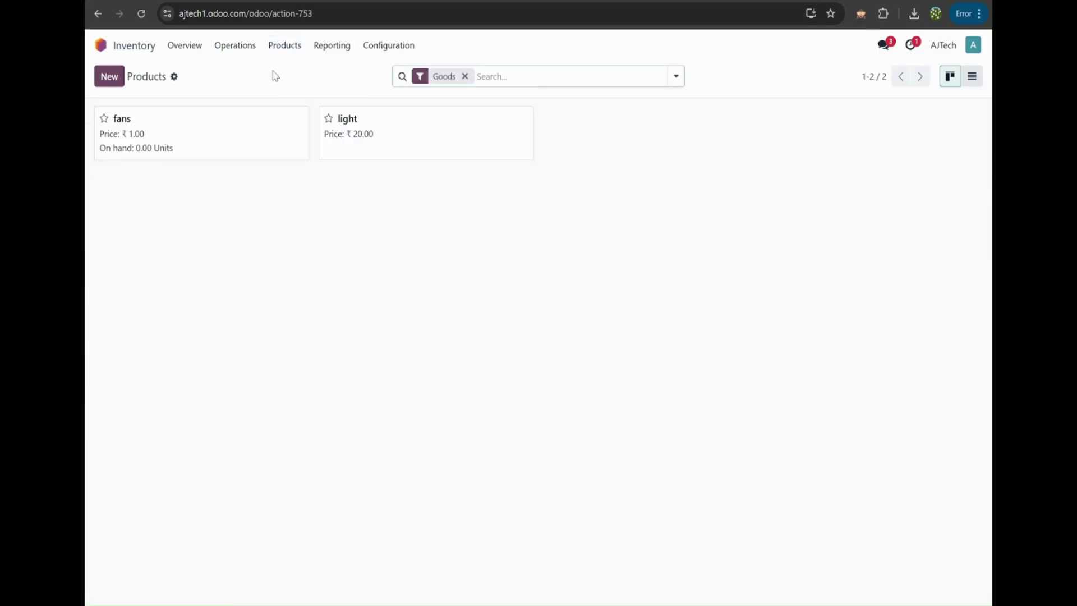
pyautogui.click(113, 84)
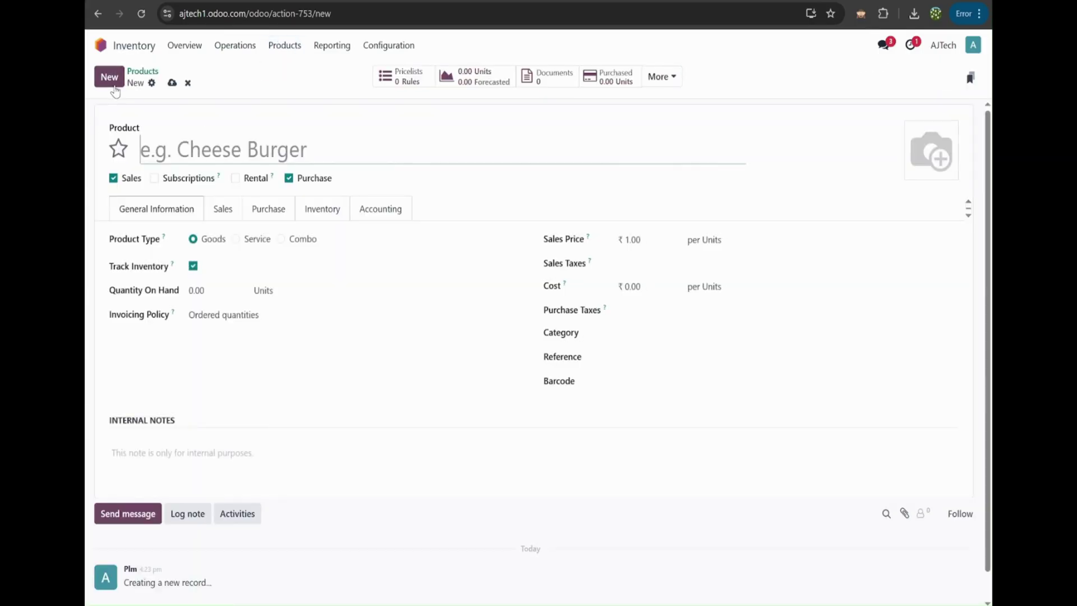
pyautogui.click(719, 241)
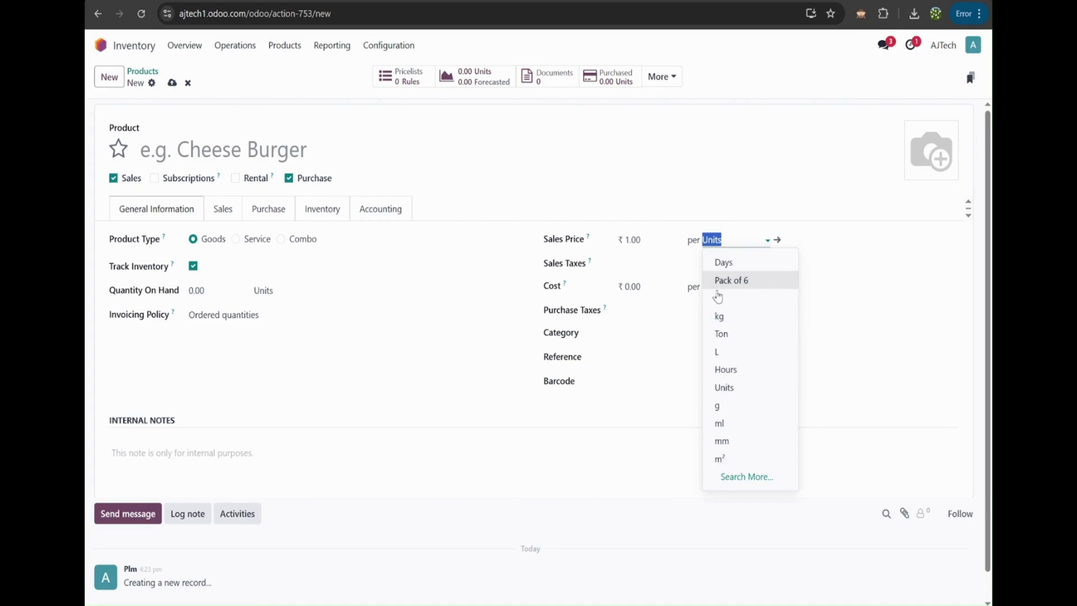
# Examine the unit choices on a blank vendor line in the new product's purchase details, leaving the line empty
pyautogui.click(286, 219)
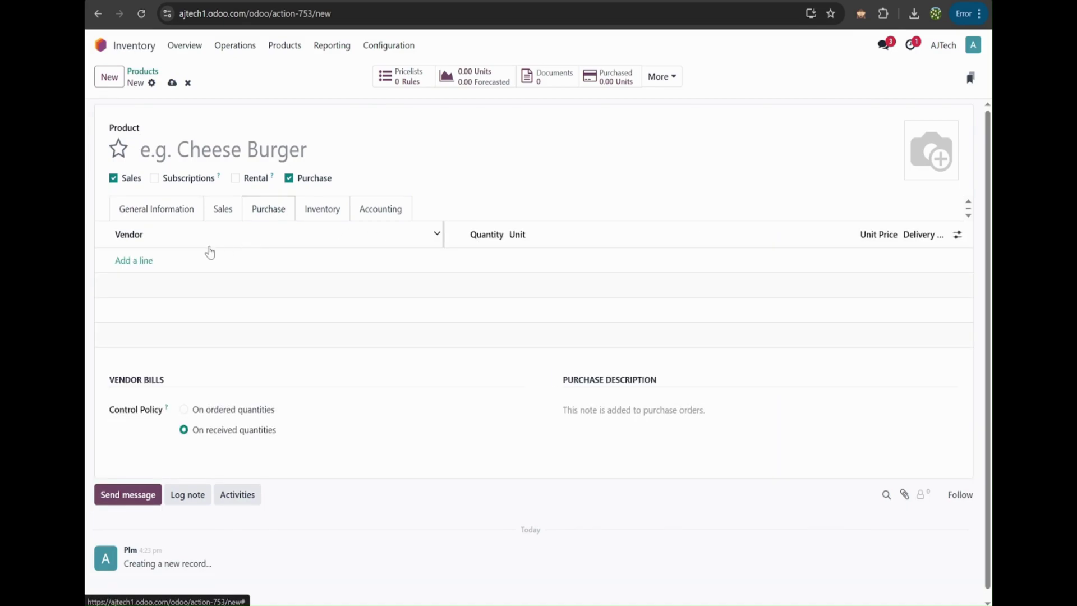
pyautogui.click(146, 262)
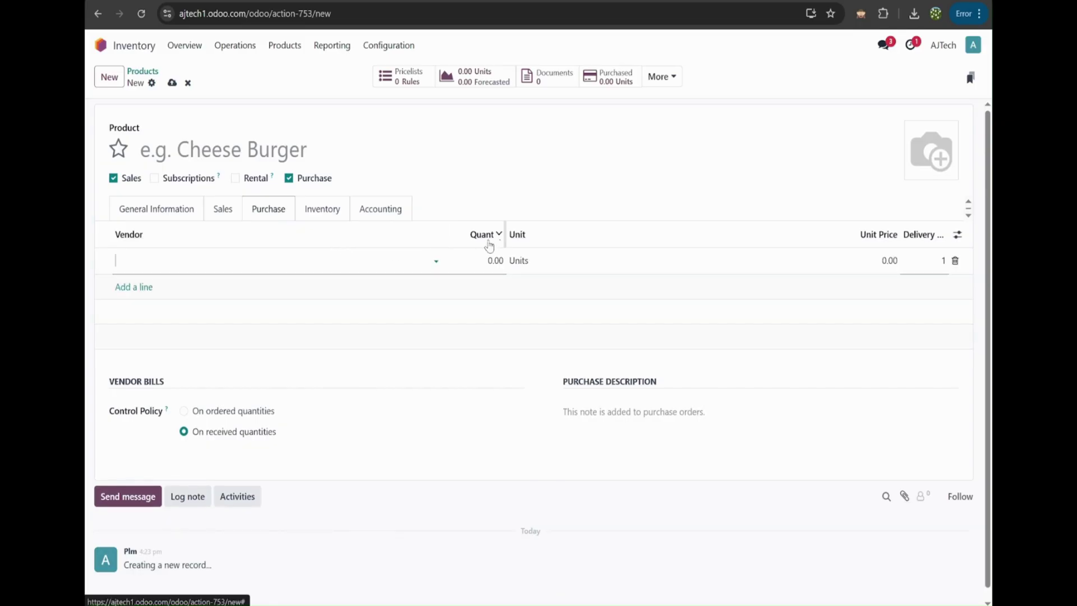
pyautogui.click(519, 261)
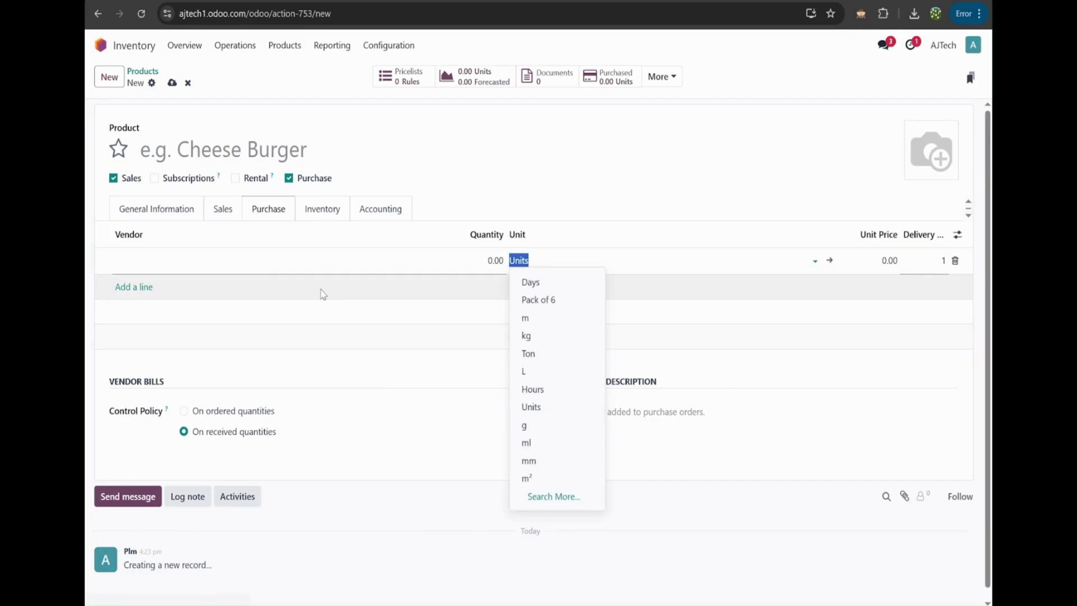
pyautogui.click(490, 205)
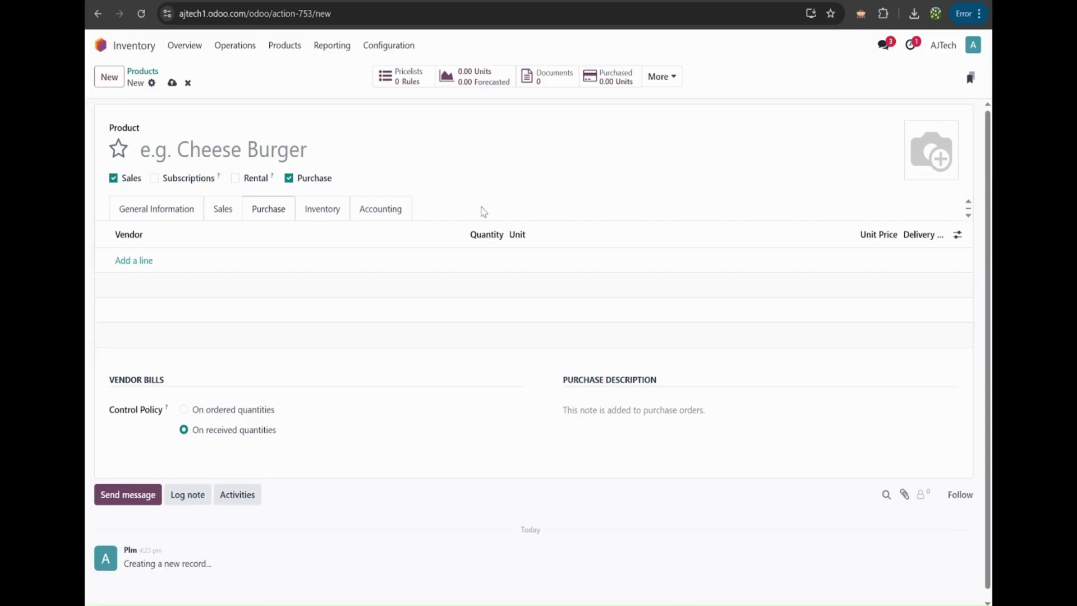
# Name the product Premium coffee beans and set its sales price to 3000 per kg
pyautogui.click(169, 217)
pyautogui.write('Premiu')
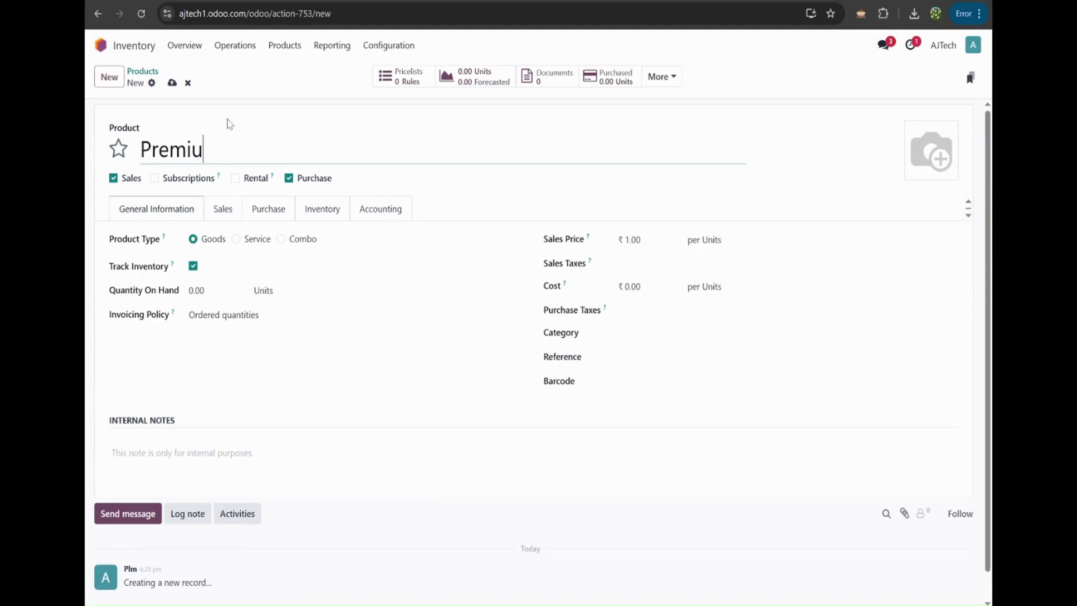
pyautogui.write('m coffee beans')
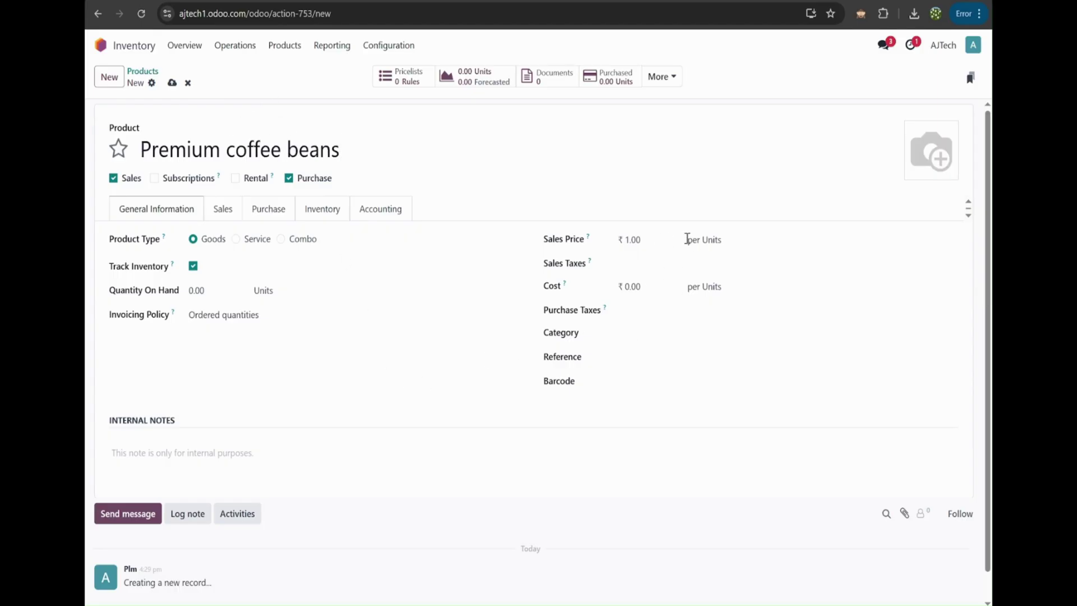
pyautogui.click(709, 240)
pyautogui.click(720, 316)
pyautogui.click(645, 241)
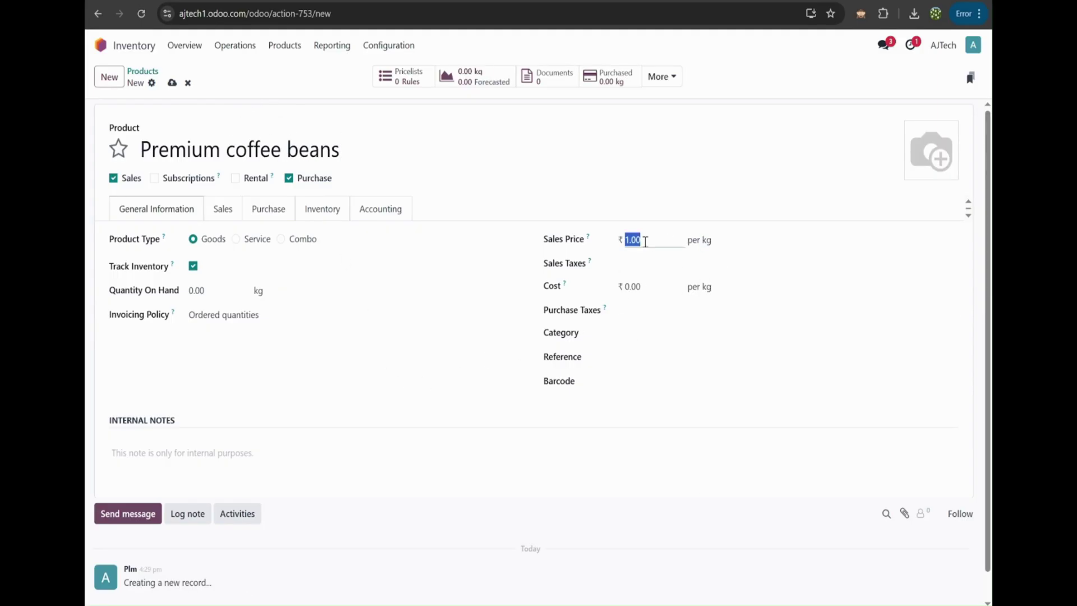
pyautogui.write('3000')
pyautogui.click(510, 196)
# Add a vendor line to the product's purchase details with Plm as the vendor and a quantity of 1
pyautogui.click(263, 207)
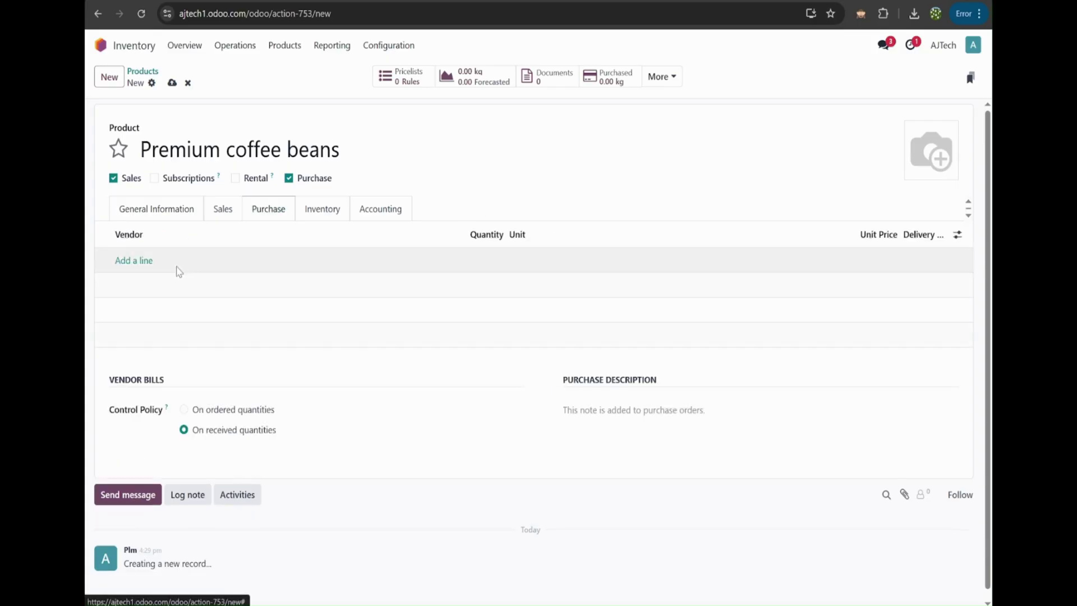
pyautogui.click(130, 262)
pyautogui.click(137, 314)
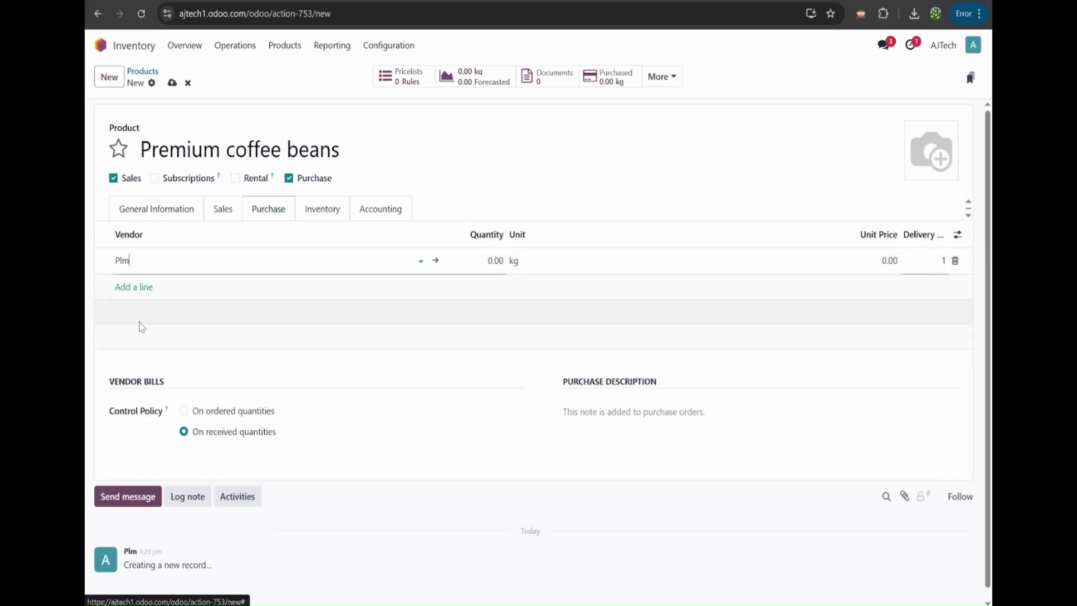
pyautogui.click(495, 260)
pyautogui.write('1')
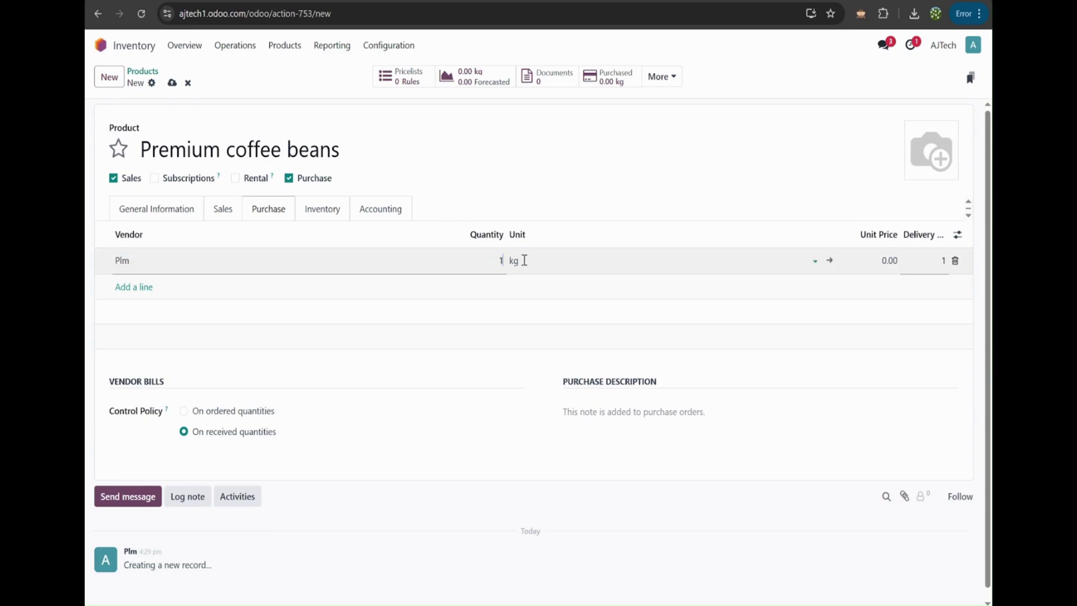
# Create and save a new unit named Bag containing 5 kg for the vendor line
pyautogui.click(514, 260)
pyautogui.click(566, 498)
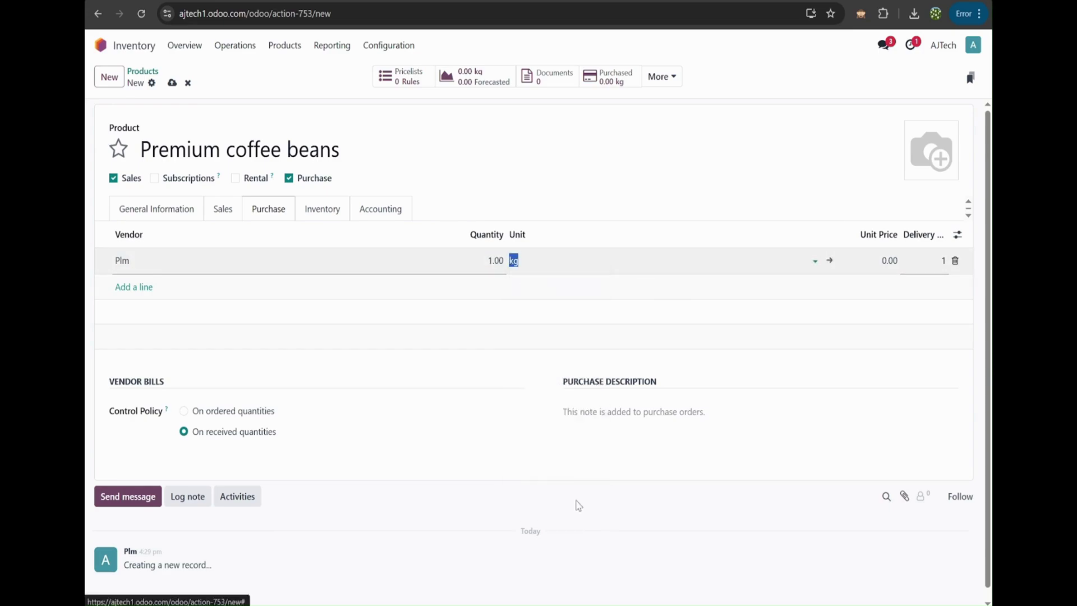
pyautogui.click(265, 527)
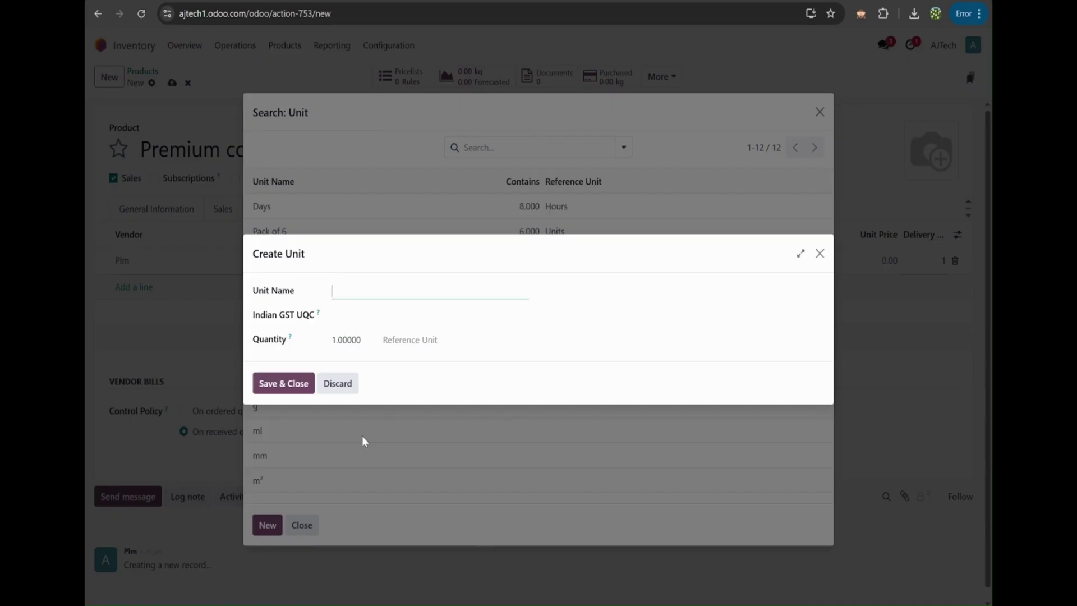
pyautogui.write('Bag')
pyautogui.click(356, 333)
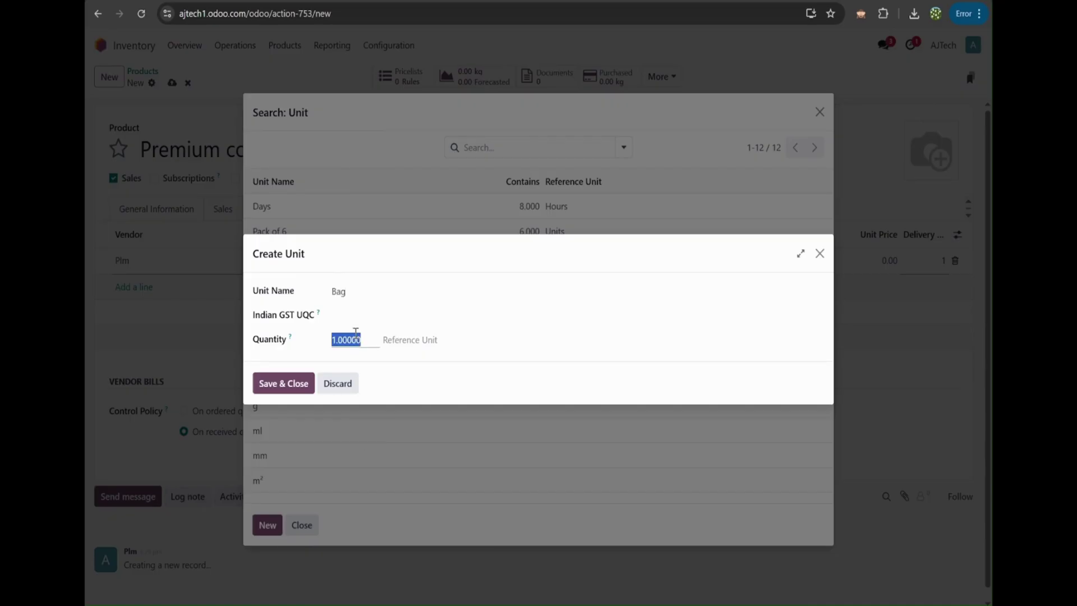
pyautogui.write('5')
pyautogui.click(406, 340)
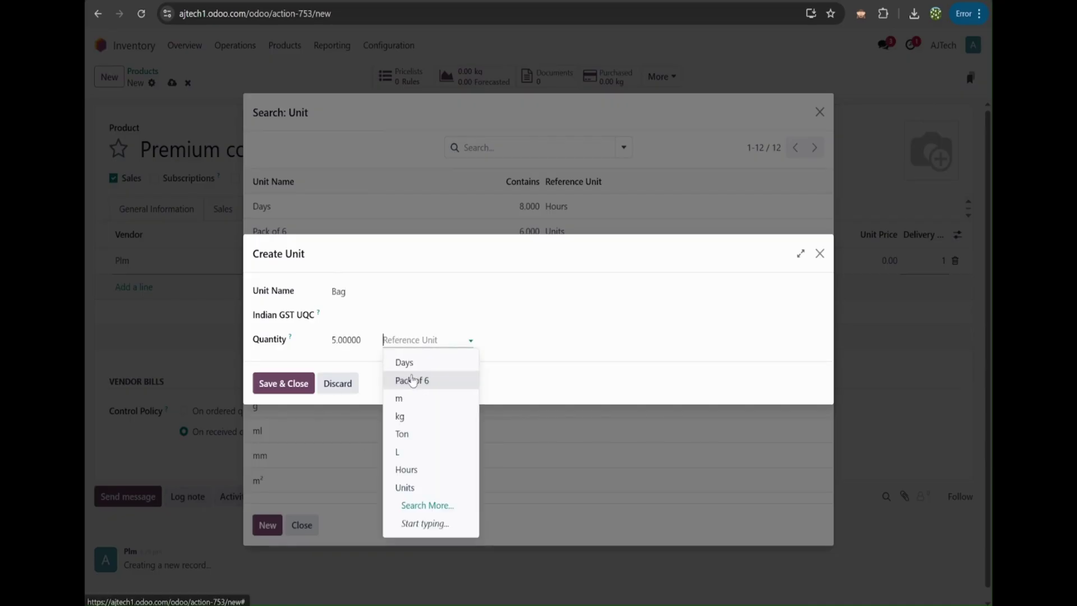
pyautogui.click(404, 418)
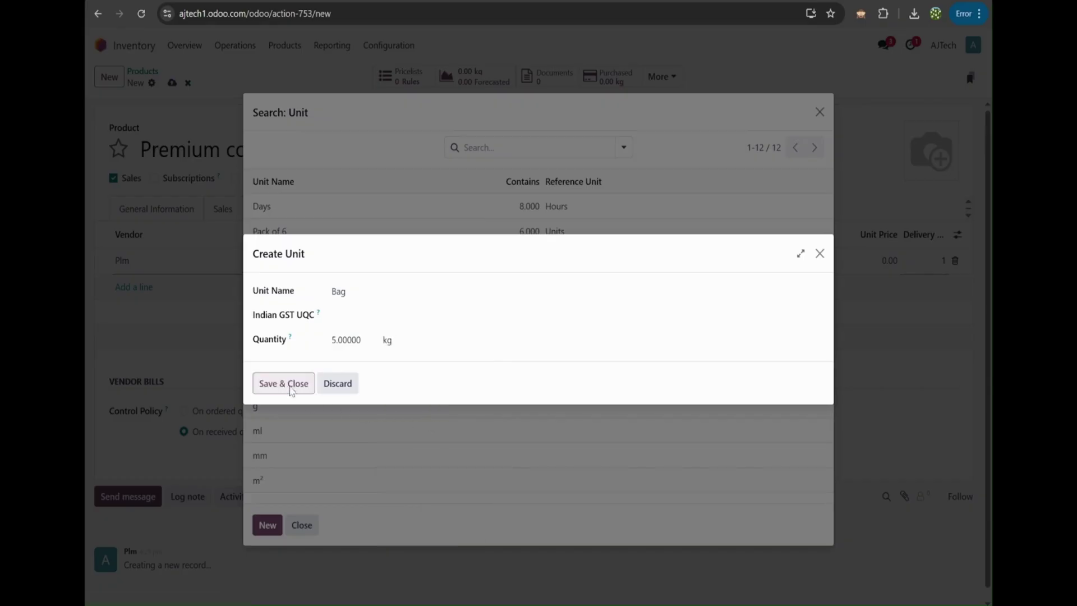
pyautogui.click(291, 387)
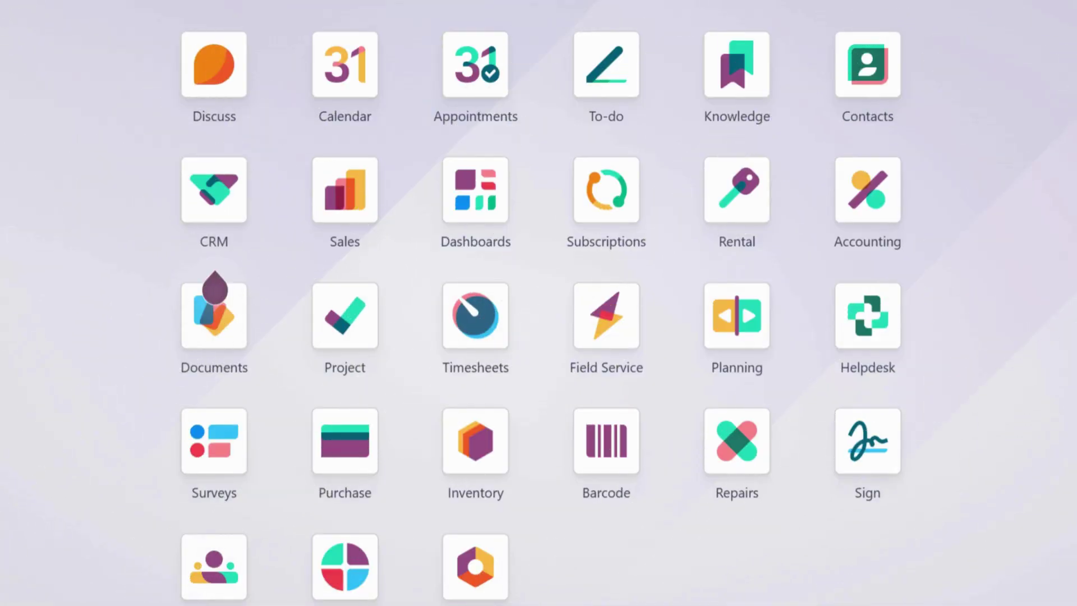